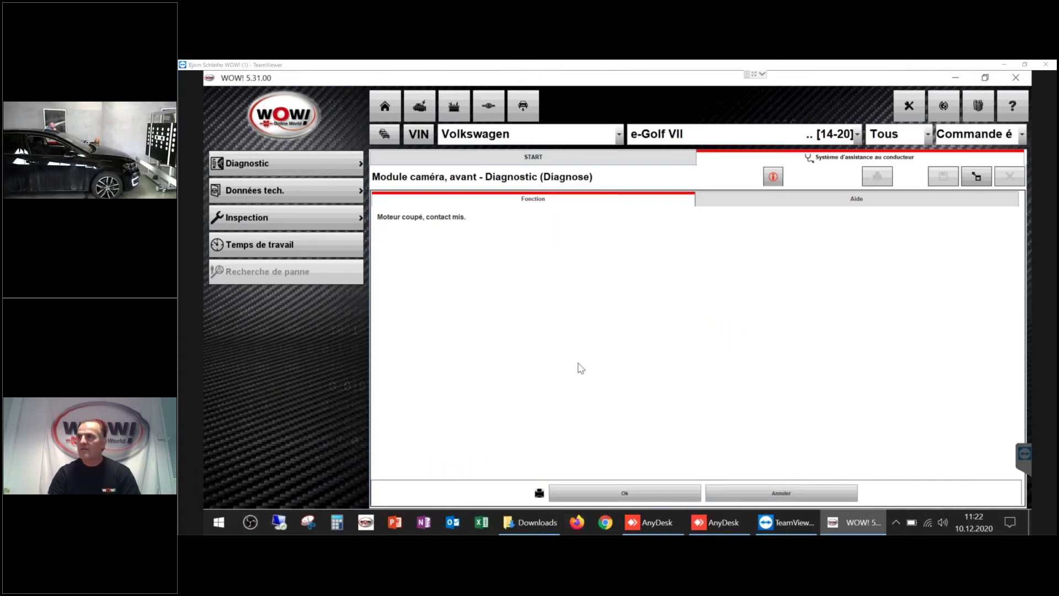
# - Start the ACS Cars camera calibration, confirming engine off with ignition on, ACS accessories installed and the ride-height measuring instruction
pyautogui.click(616, 490)
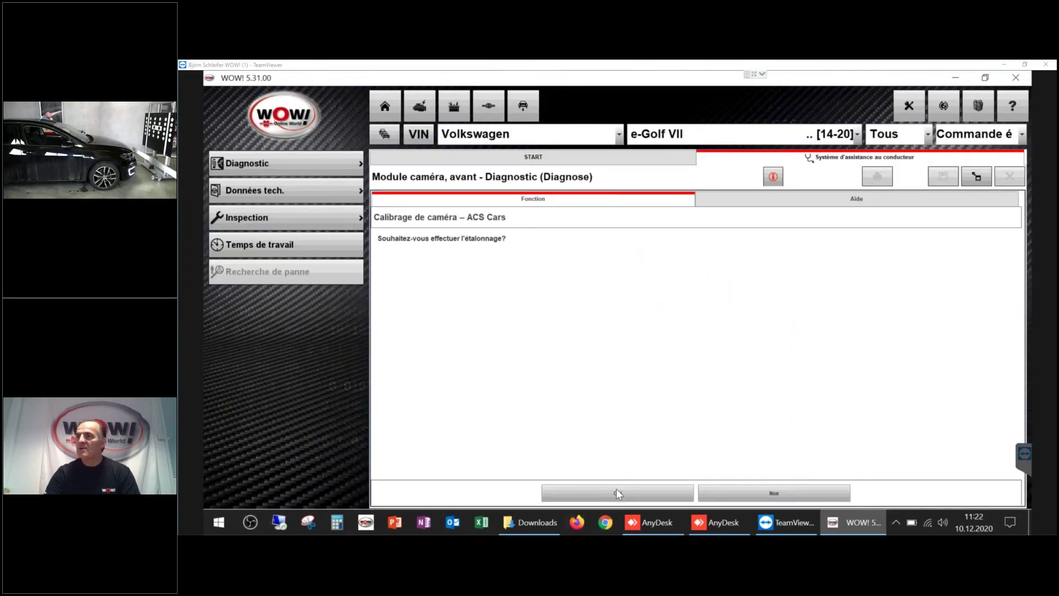
pyautogui.click(614, 491)
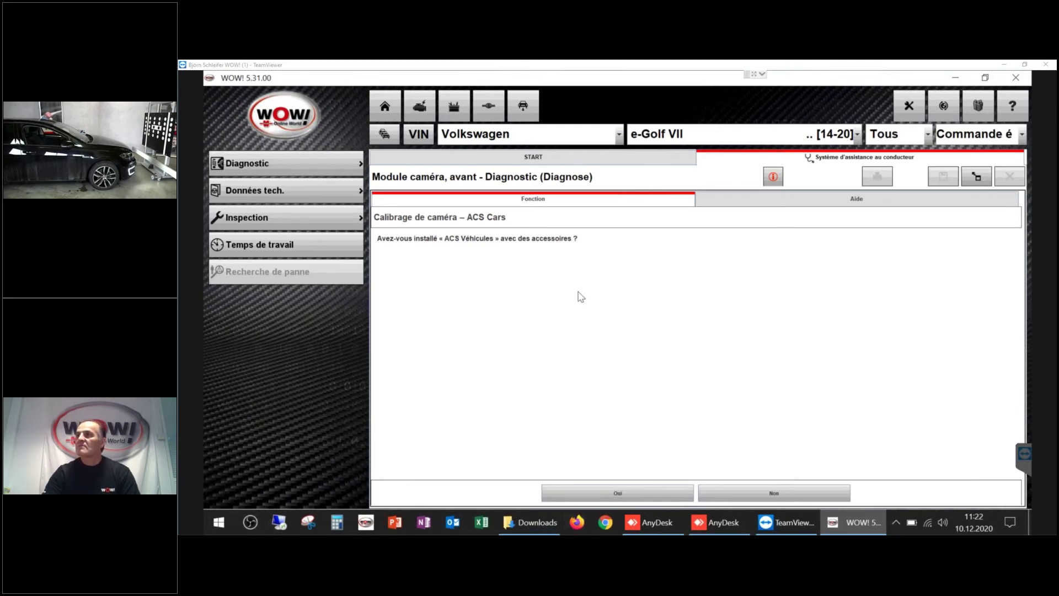
pyautogui.click(622, 496)
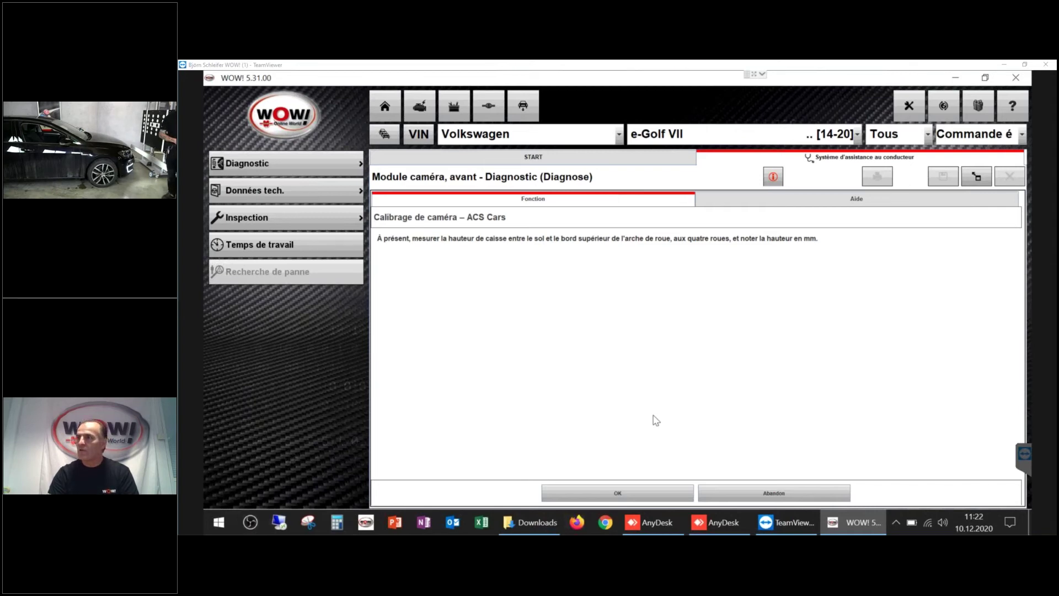
pyautogui.click(622, 491)
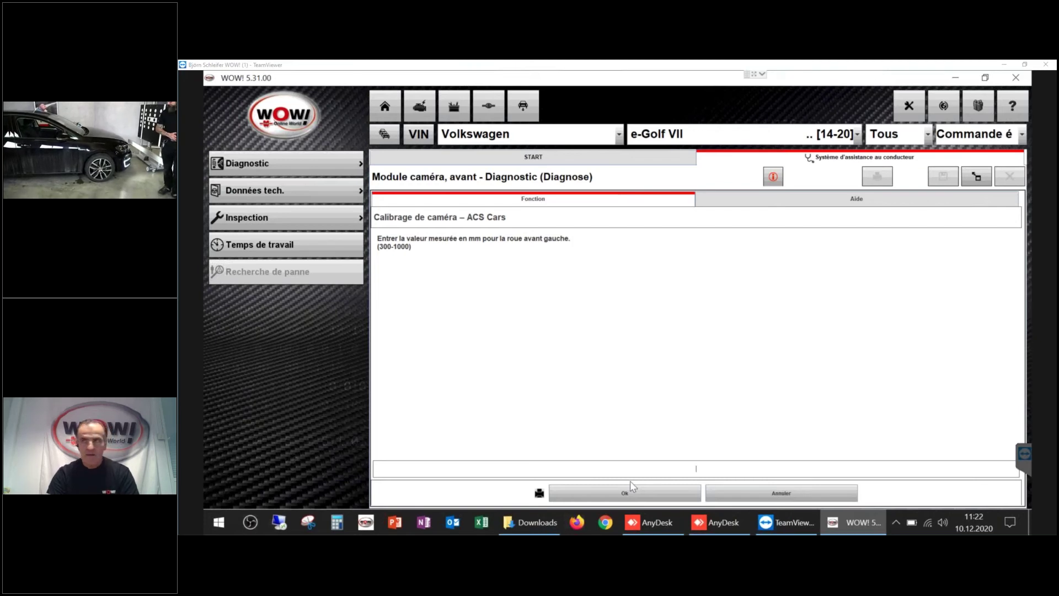
# - Enter 685 mm as the measured height for both the front left and front right wheels
pyautogui.write('85')
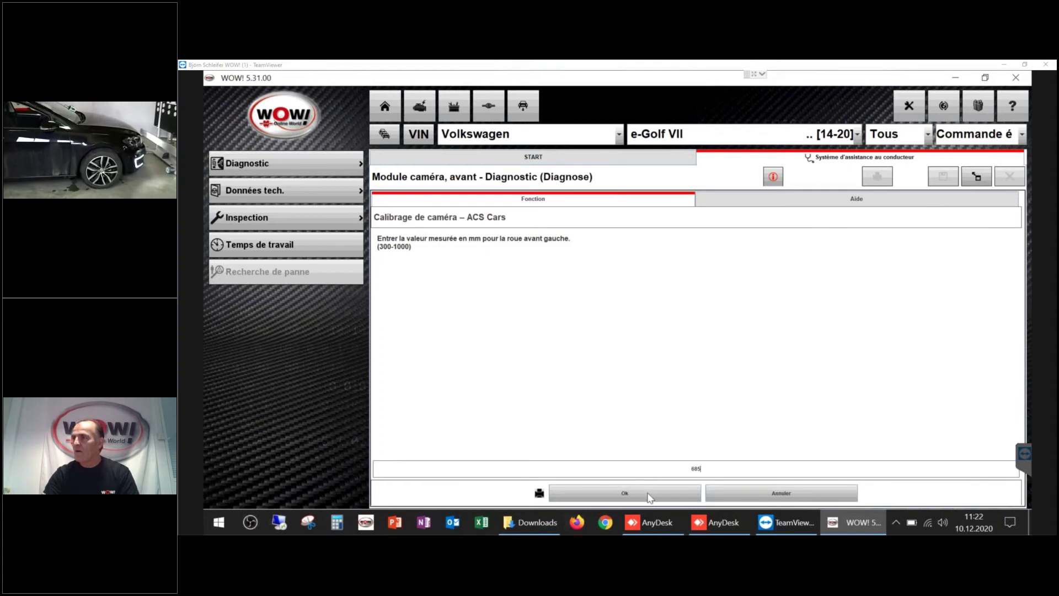
pyautogui.click(648, 495)
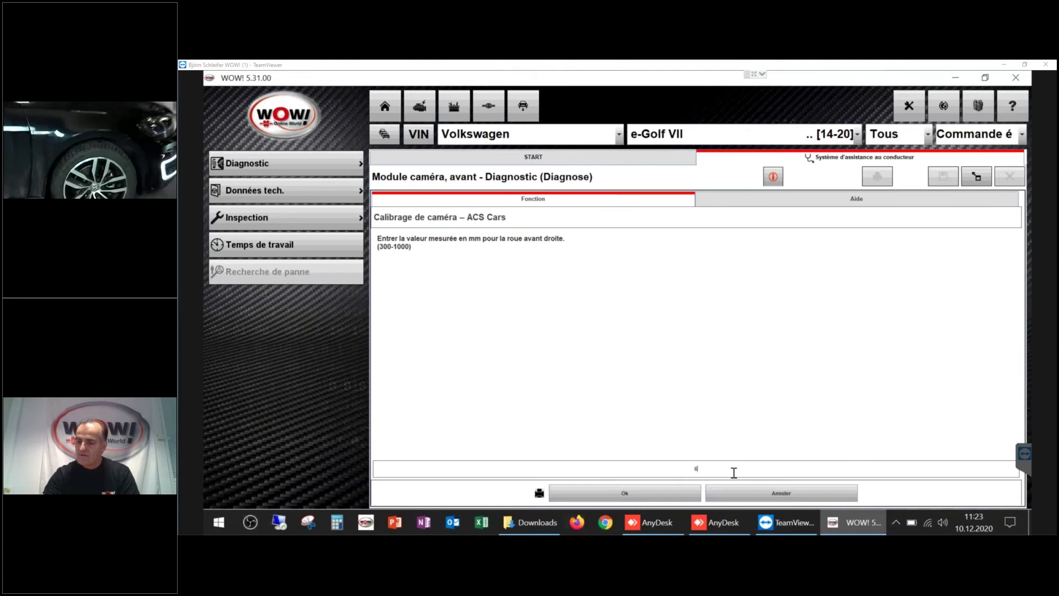
pyautogui.write('85')
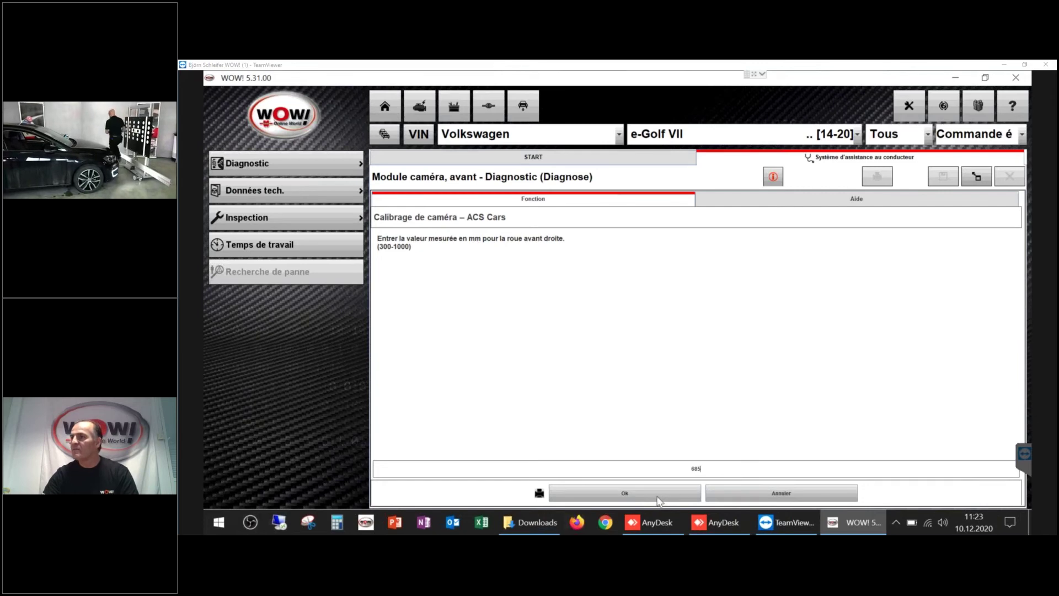
pyautogui.click(658, 499)
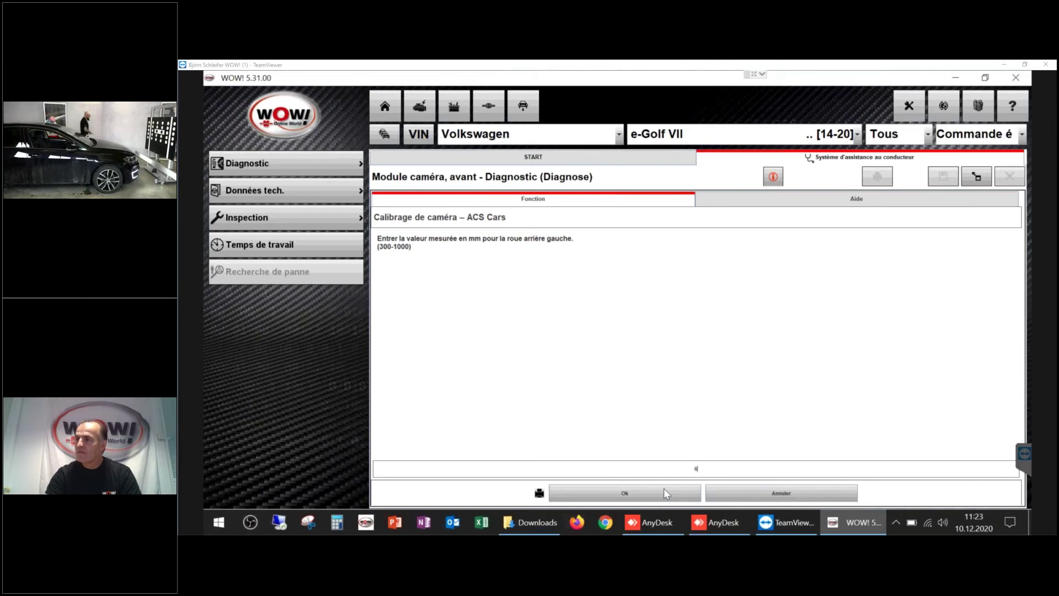
# - Enter the measured rear wheel heights: 685 mm for the left and 690 mm for the right
pyautogui.click(664, 488)
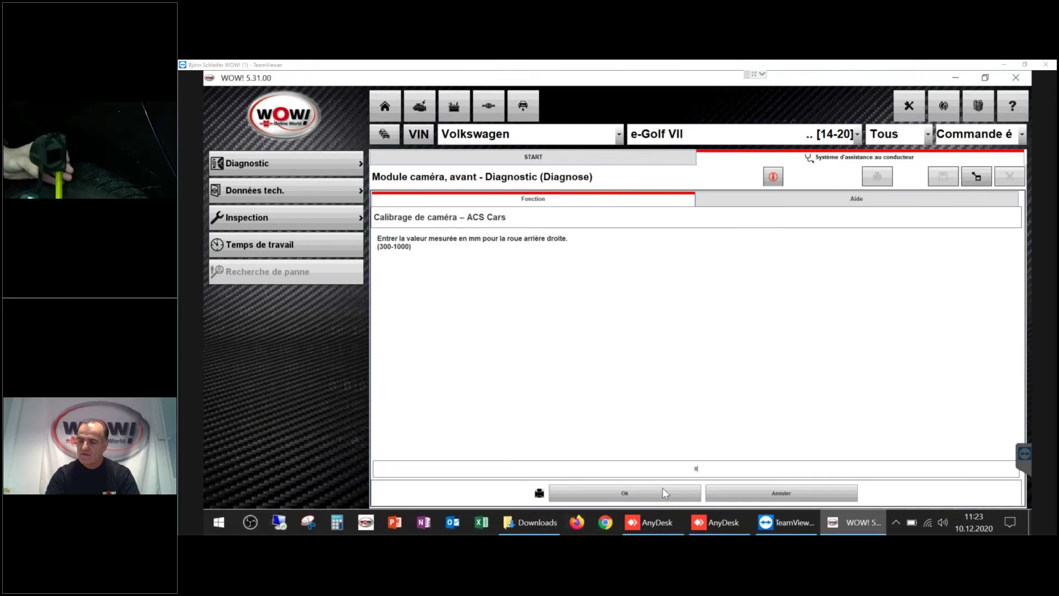
pyautogui.write('90')
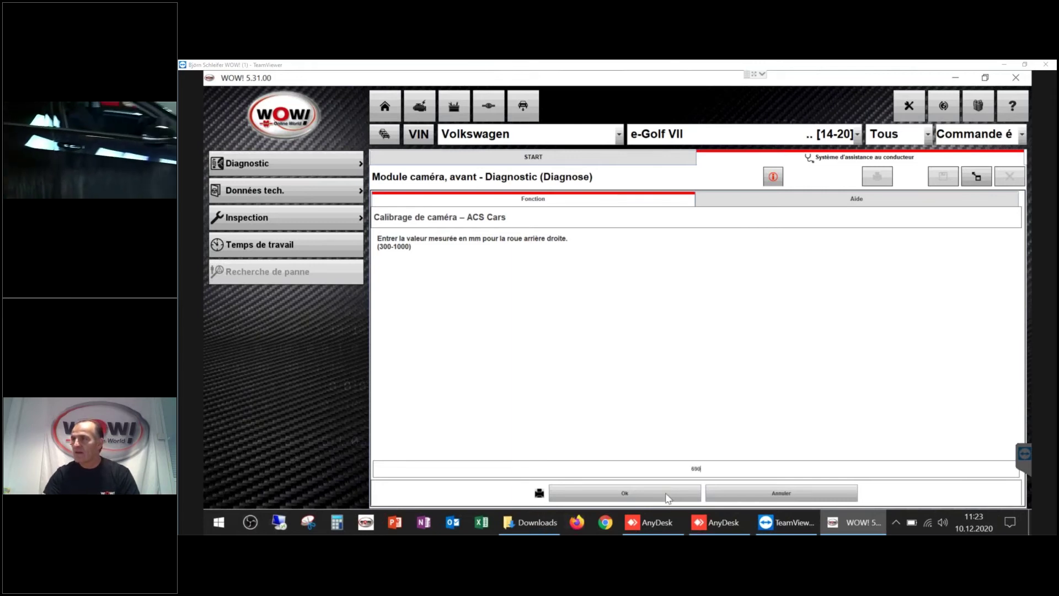
pyautogui.click(664, 497)
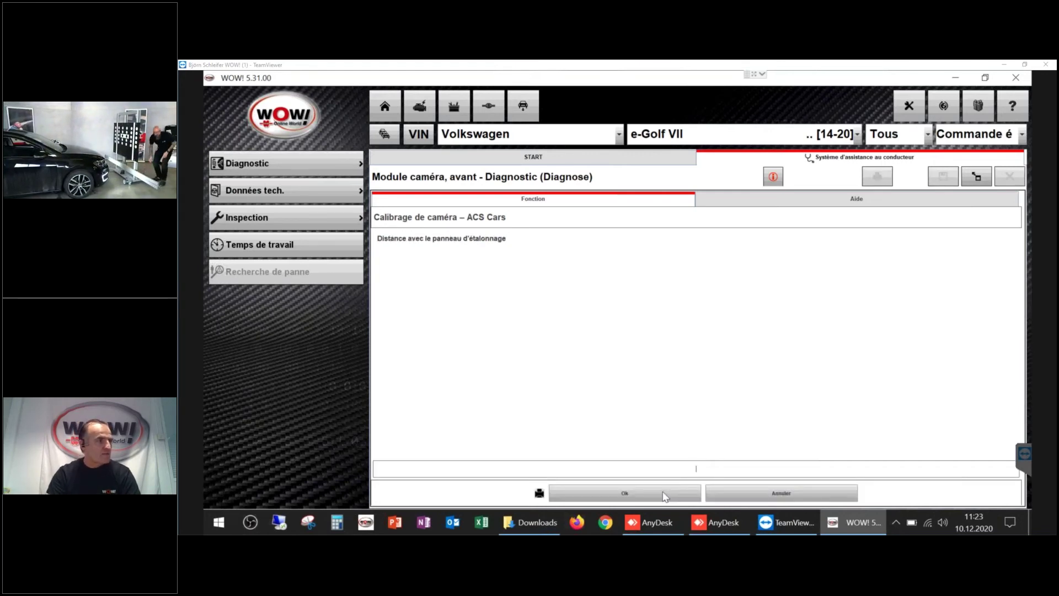
# - Set the distance to the calibration panel to 1500 mm, approve the recorded values and complete the camera calibration through its result pages
pyautogui.write('1500')
pyautogui.click(665, 497)
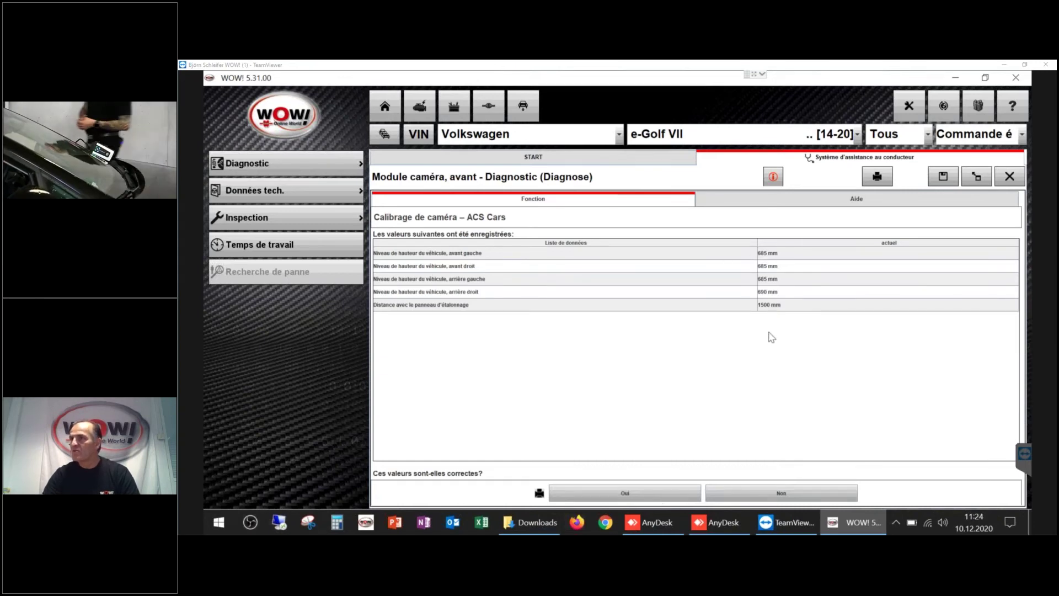
pyautogui.click(647, 496)
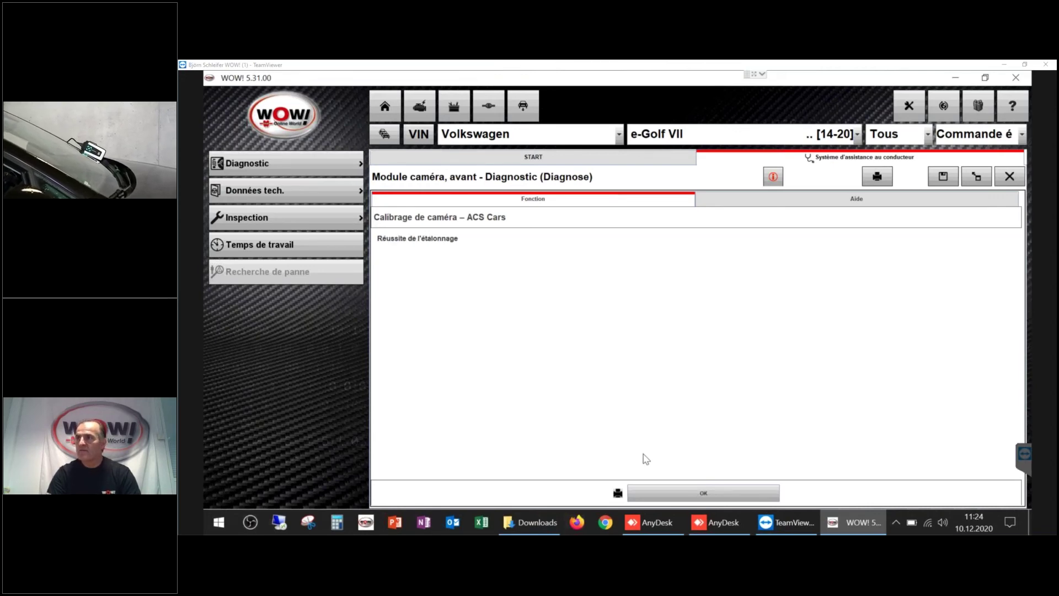
pyautogui.click(683, 494)
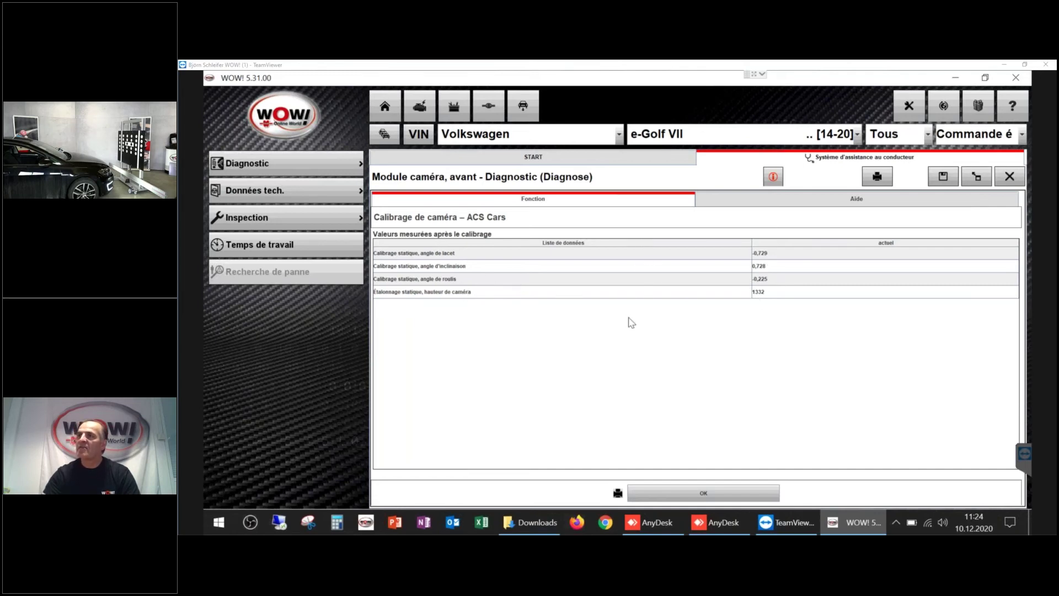
pyautogui.click(700, 493)
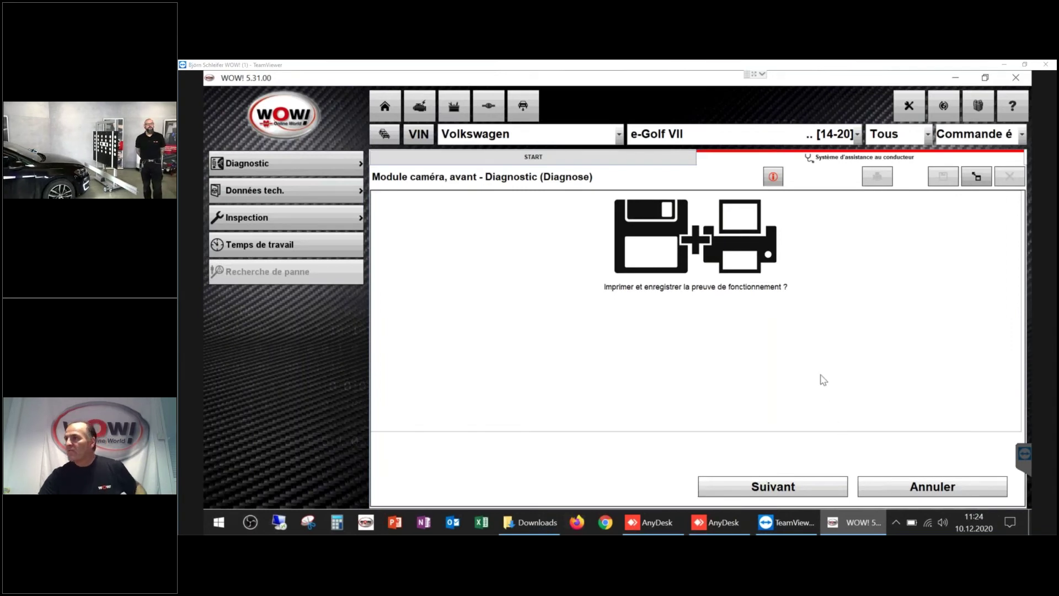
# - Print and save the proof of operation, choosing the listed technician as executor and keeping the prefilled vehicle data
pyautogui.click(787, 492)
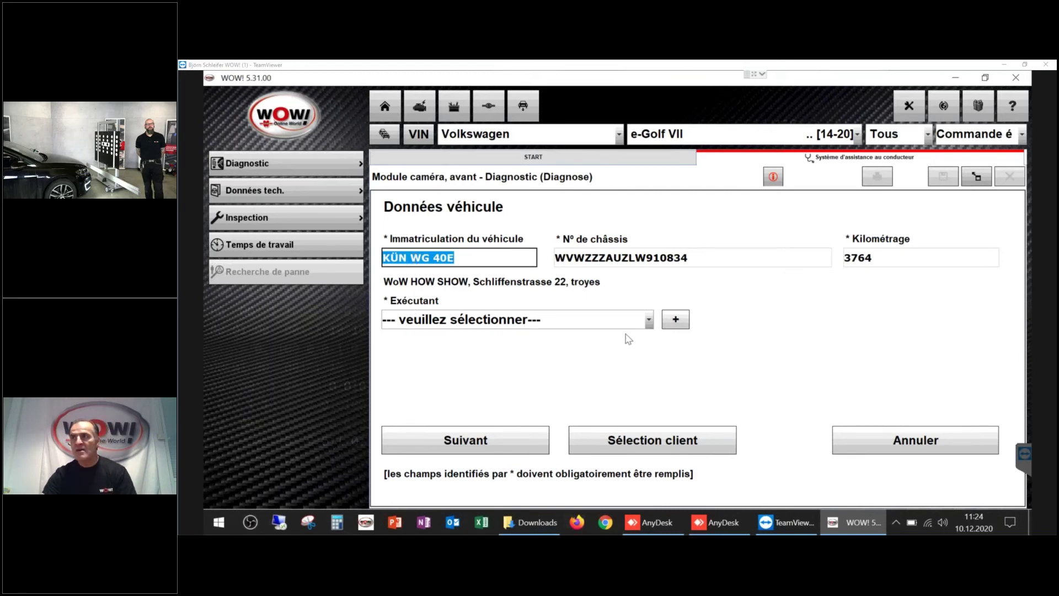
pyautogui.click(650, 320)
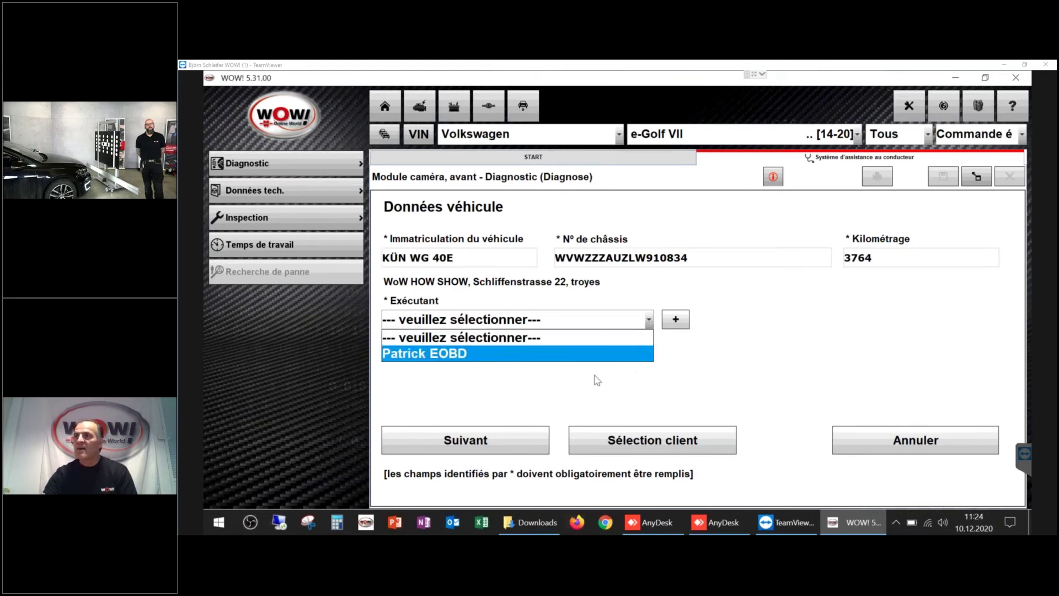
pyautogui.click(469, 358)
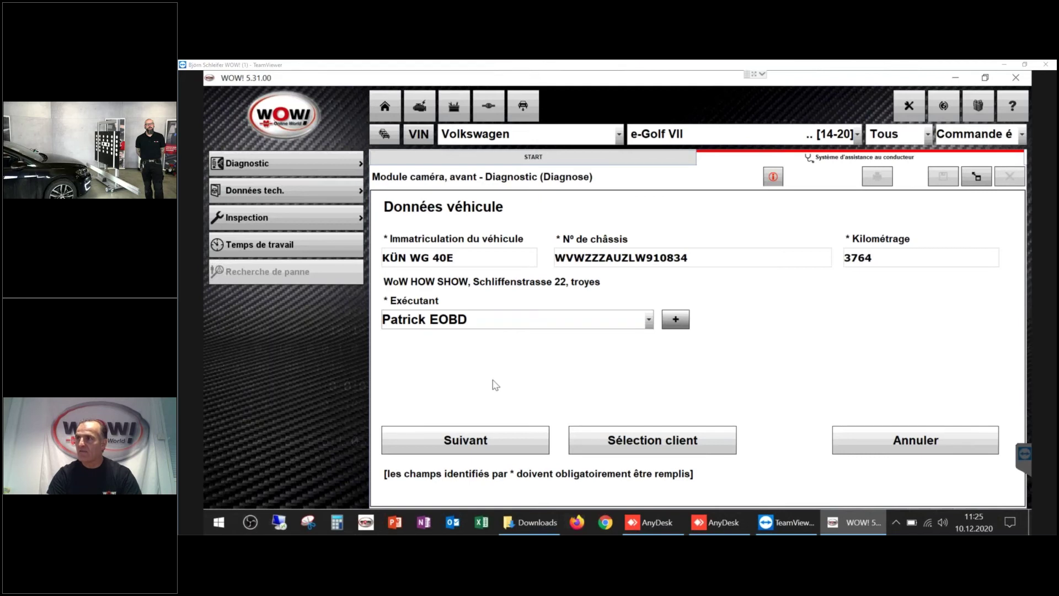
pyautogui.click(483, 443)
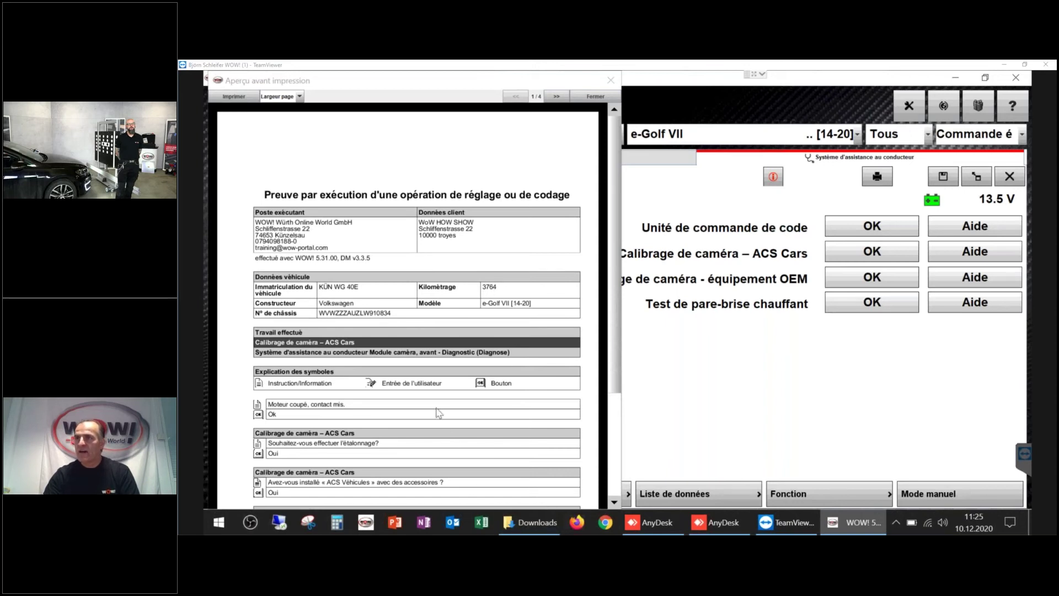
# - Review all four pages of the calibration proof, including entered heights, post-calibration values and the road-test form, and close the preview
pyautogui.scroll(-2, 400, 335)
pyautogui.scroll(-1, 398, 342)
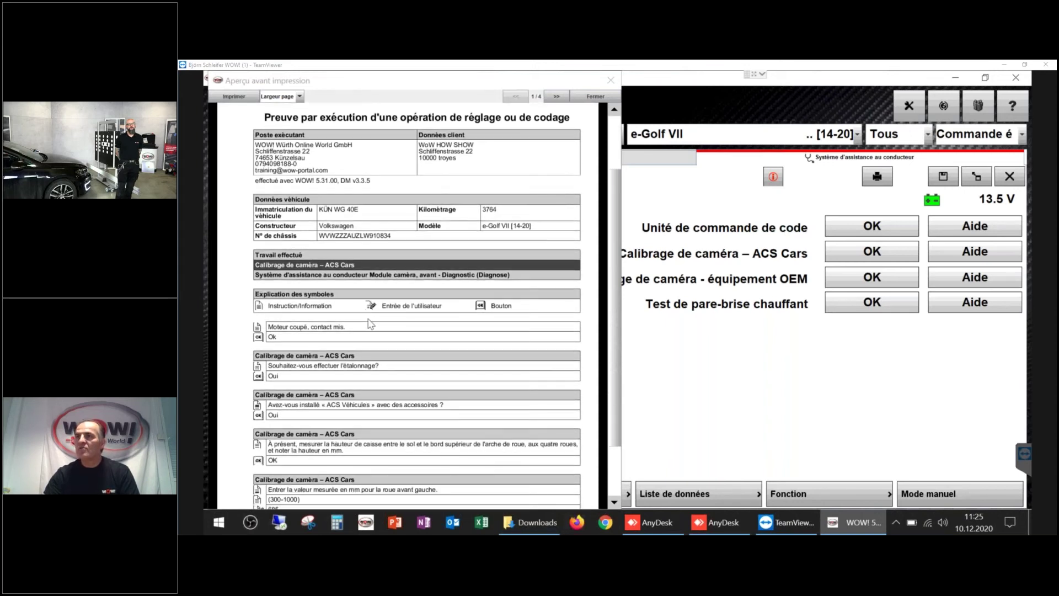
pyautogui.scroll(-1, 370, 325)
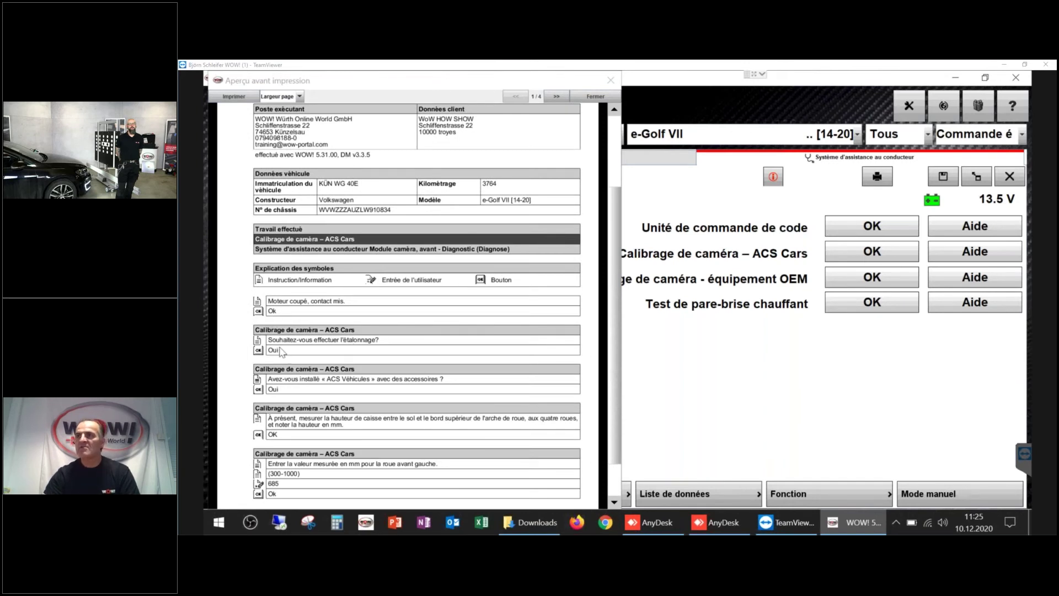
pyautogui.scroll(-2, 316, 389)
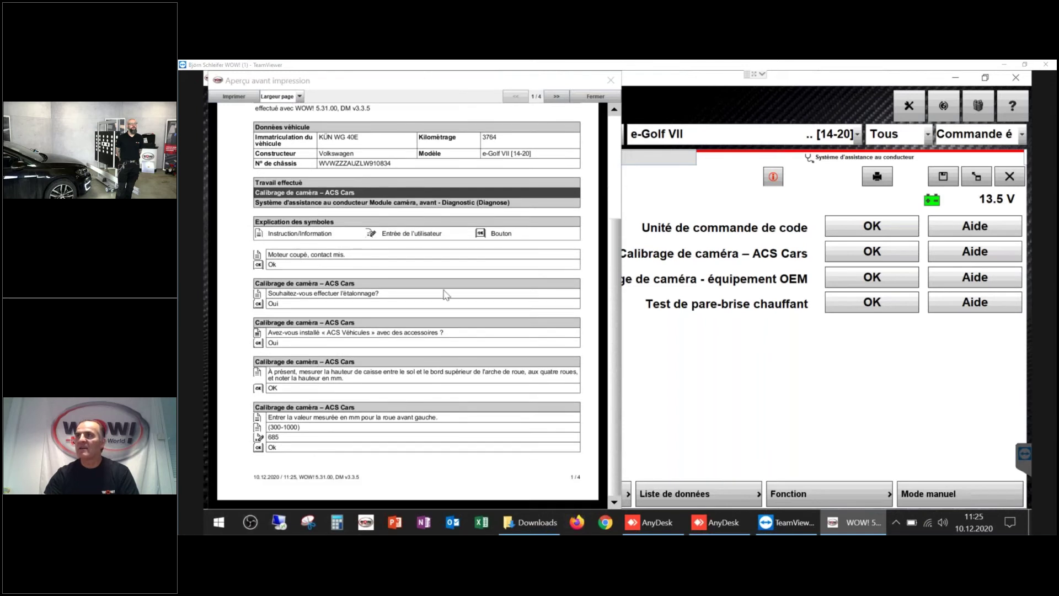
pyautogui.scroll(5, 469, 249)
pyautogui.click(556, 98)
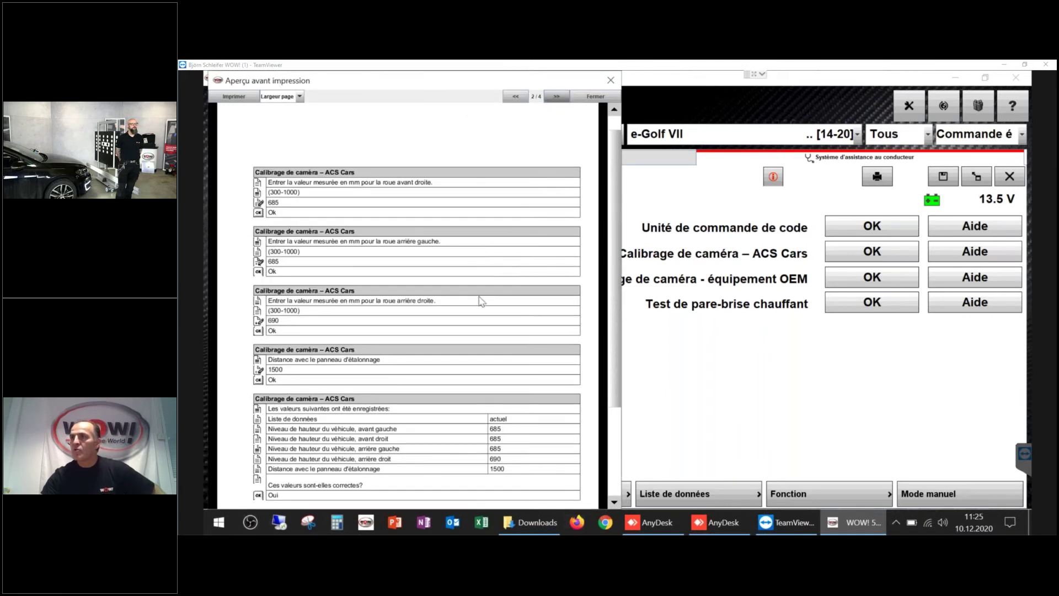
pyautogui.scroll(-4, 481, 298)
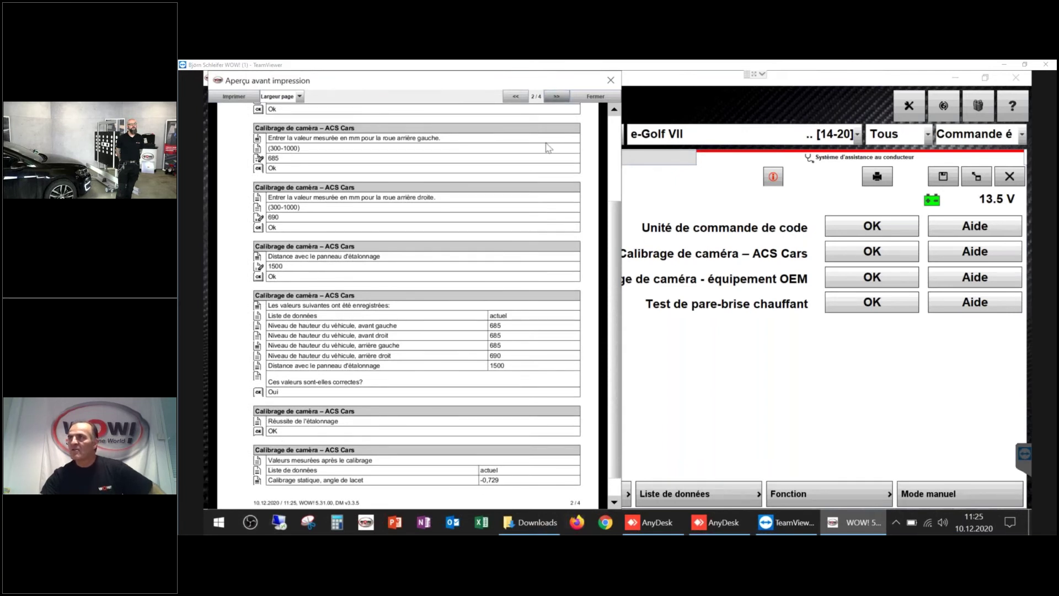
pyautogui.click(558, 97)
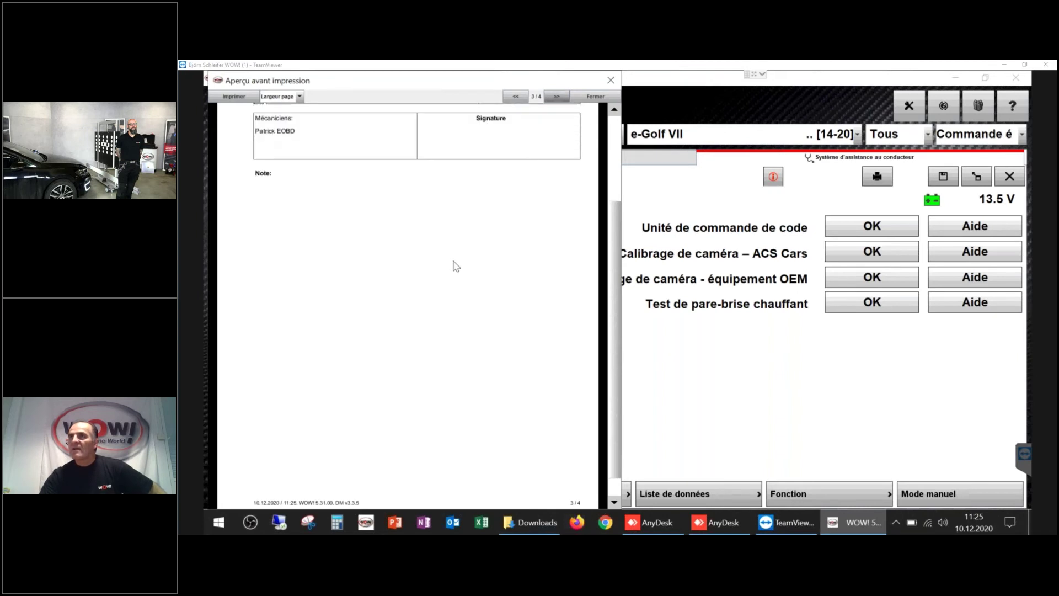
pyautogui.scroll(3, 453, 270)
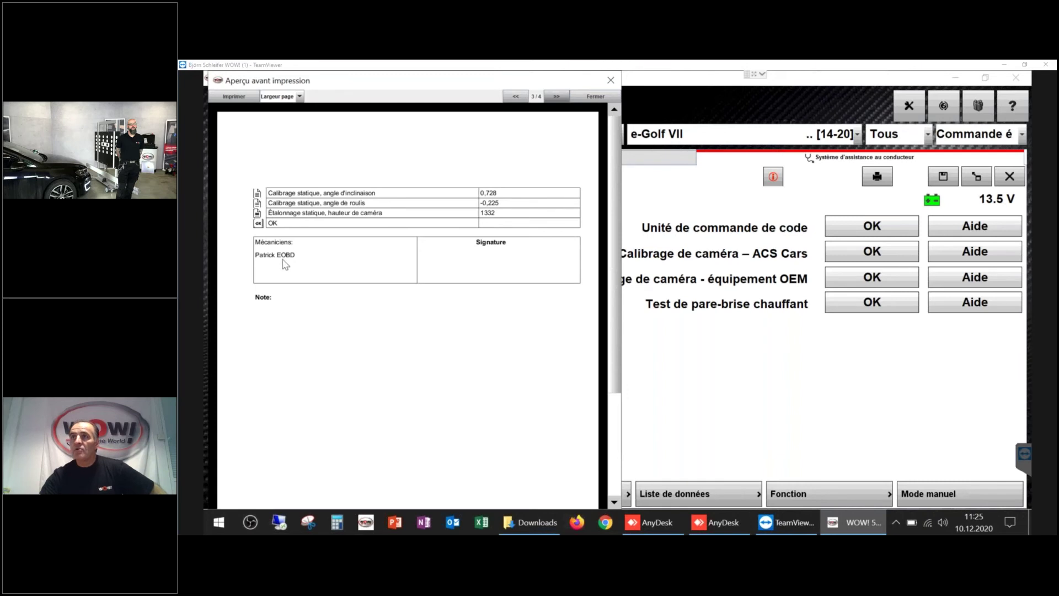
pyautogui.click(557, 97)
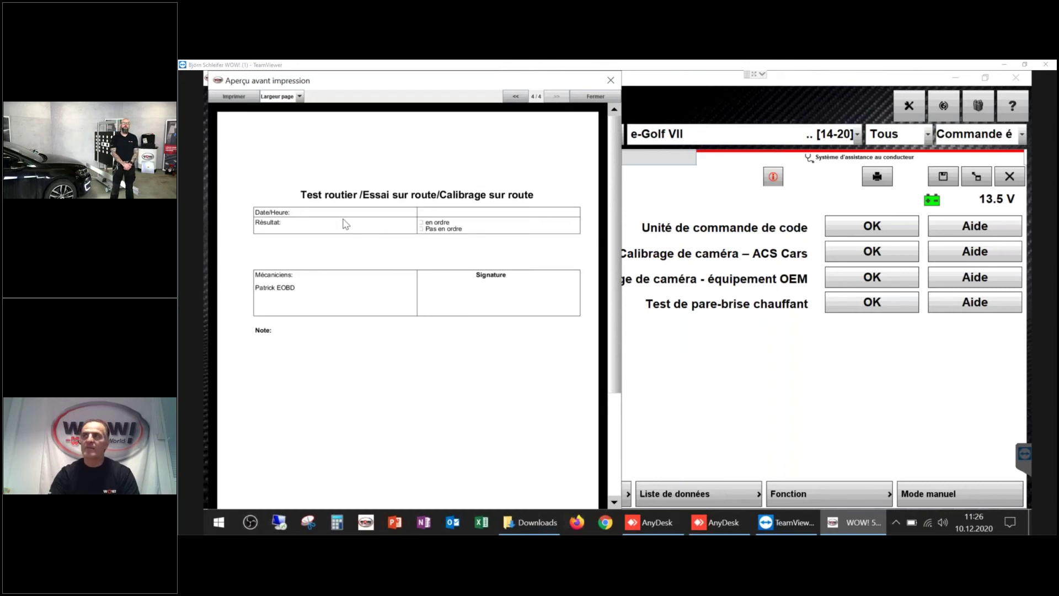
pyautogui.click(596, 97)
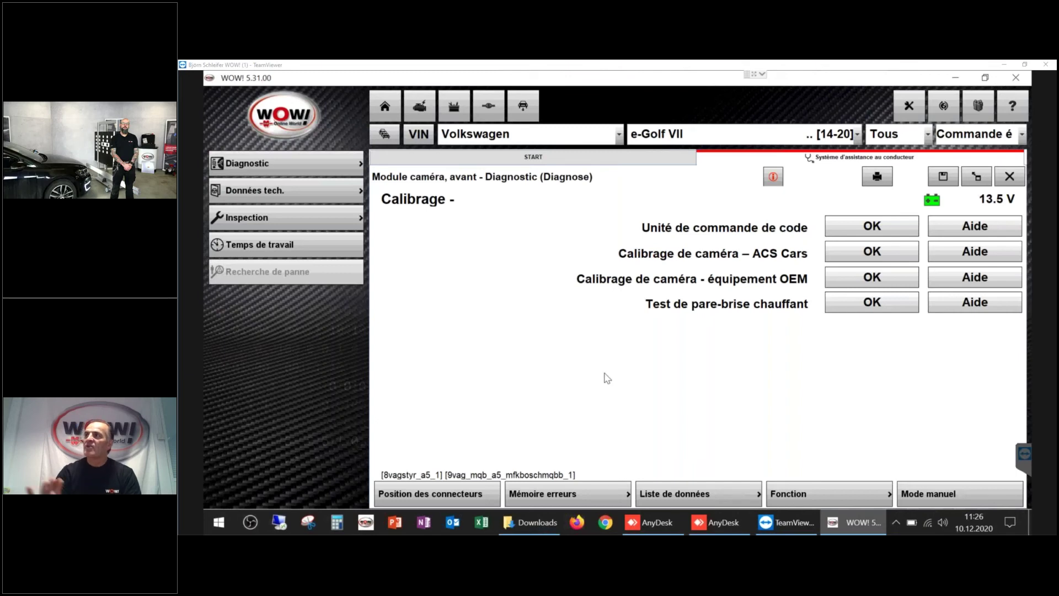